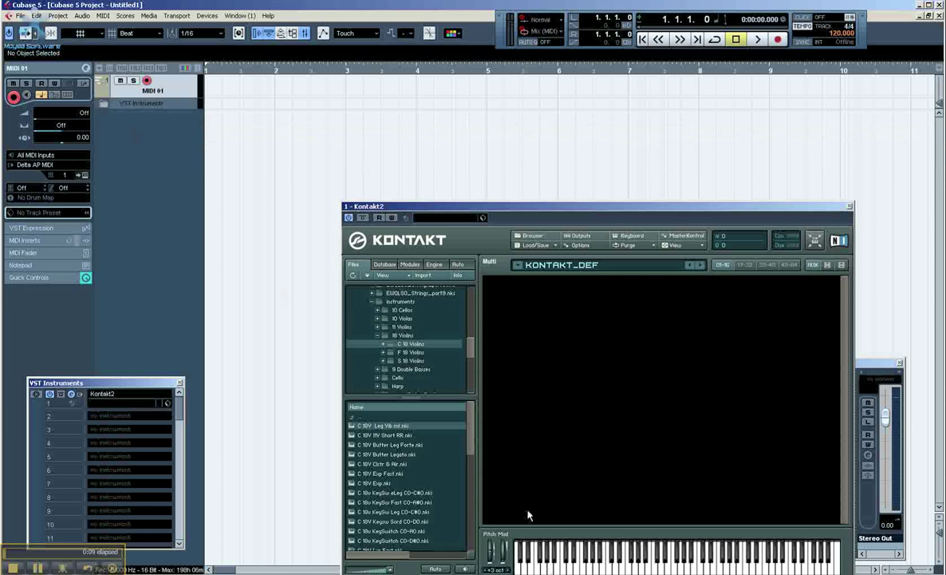
Load the C 18V Leg Vib mf instrument into Kontakt2 and route the MIDI 01 track's output to 1 - Kontakt2
double_click(411, 427)
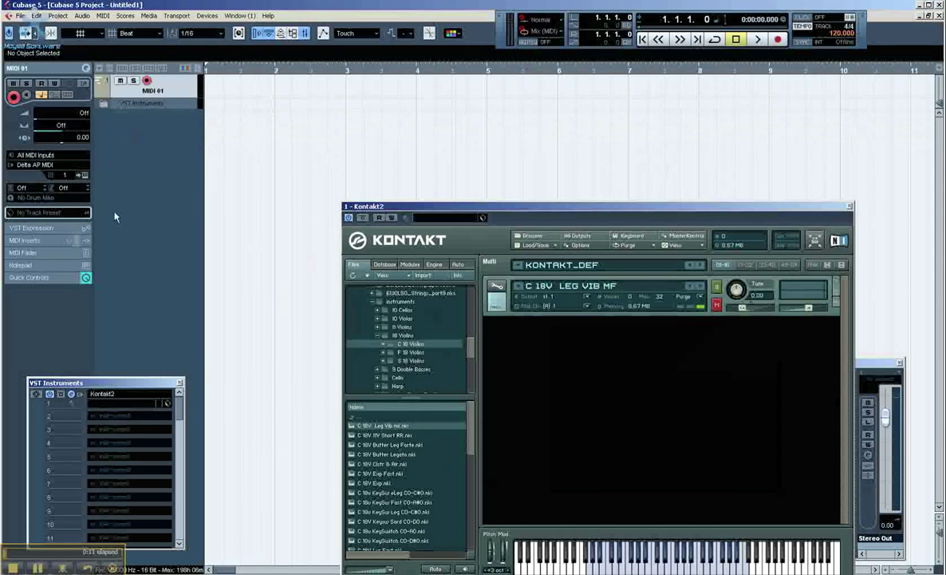
click(64, 164)
click(49, 189)
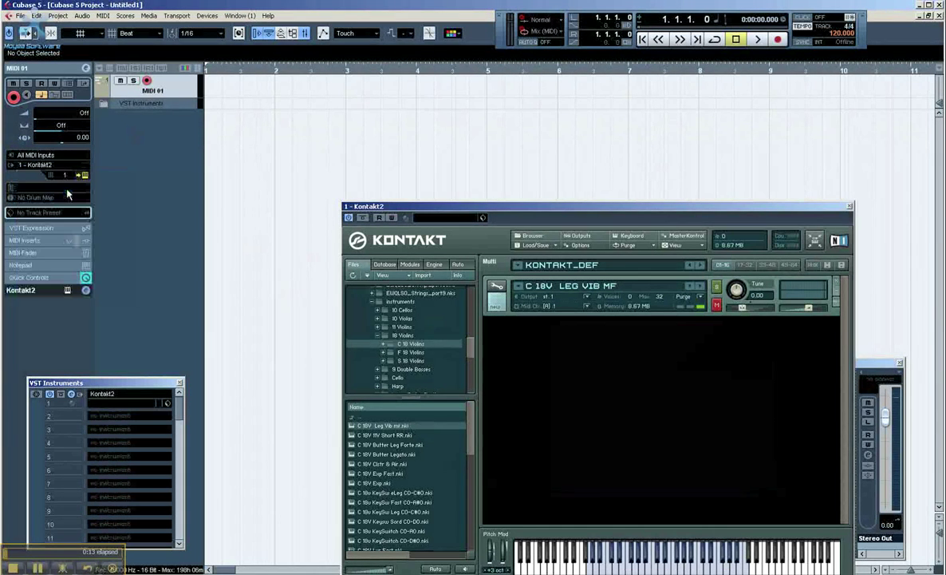
click(849, 206)
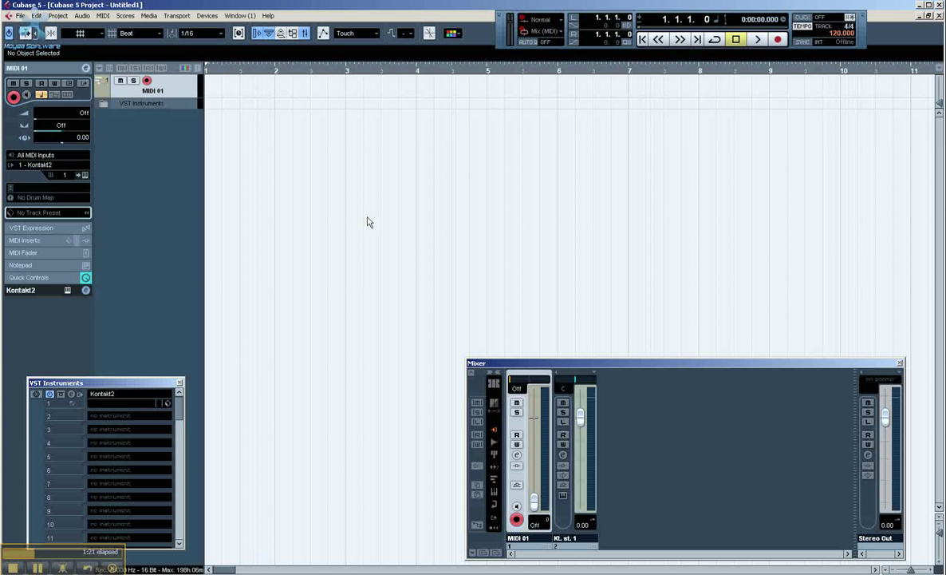
Record a short A4 note on the MIDI 01 track and lengthen it to about bar 12 in the Key Editor
key(KP_Multiply)
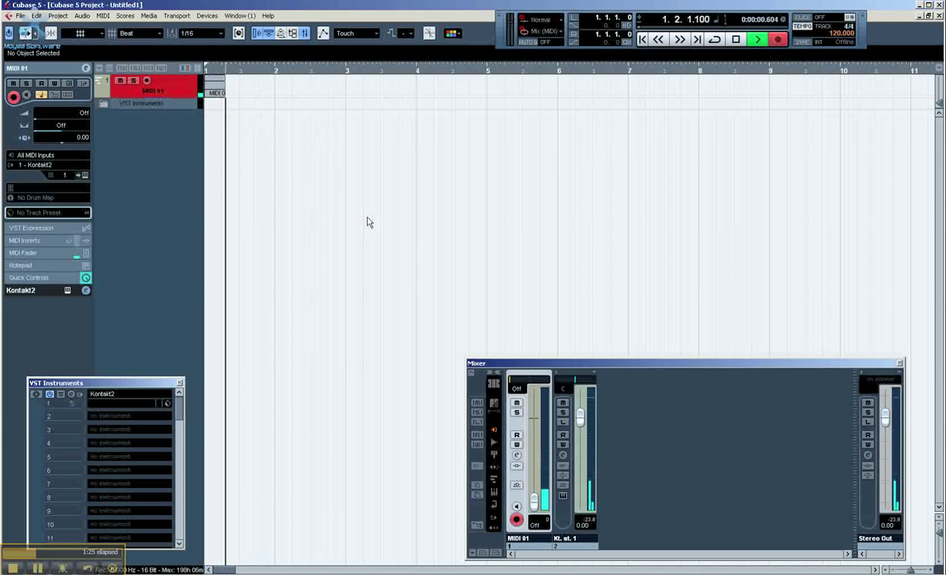
key(space)
key(Return)
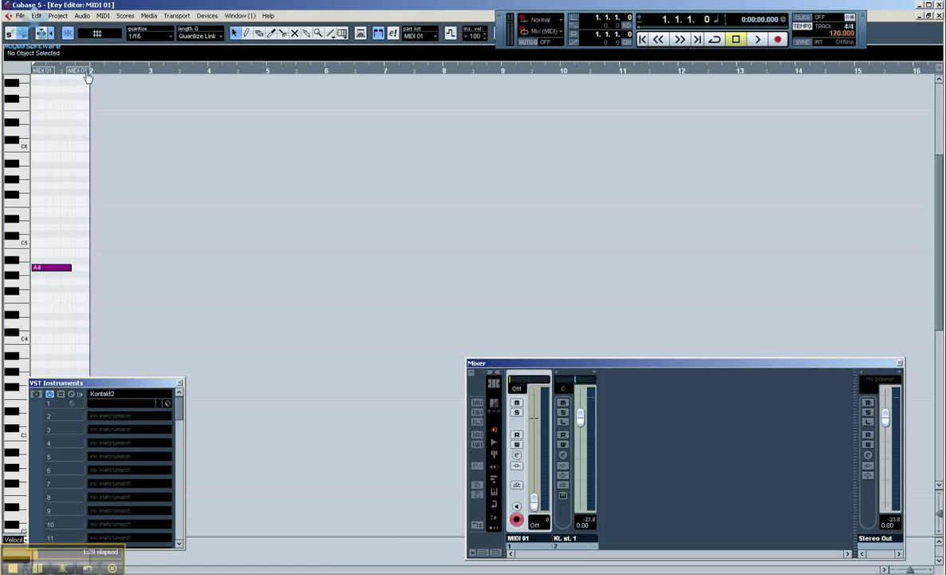
drag(69, 266, 712, 219)
key(Escape)
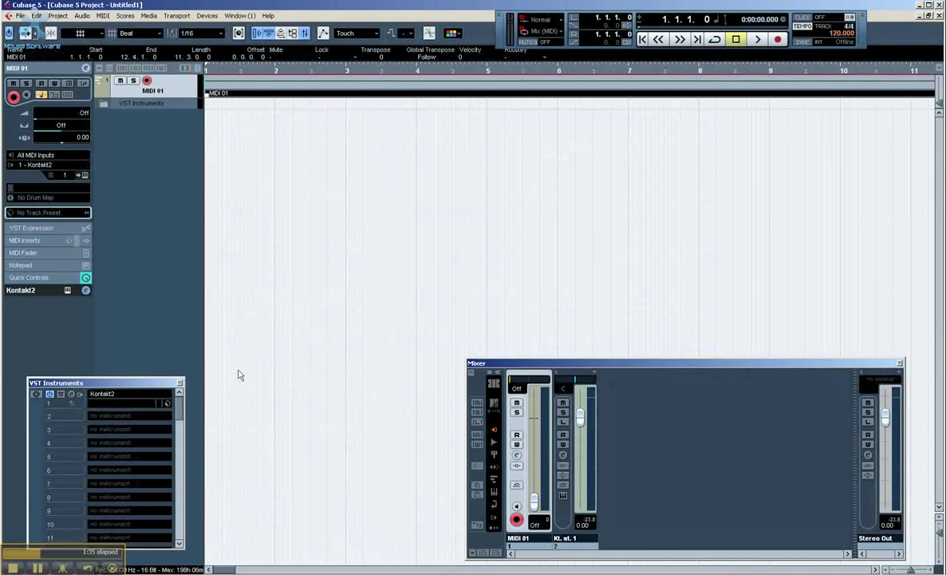
Show the Kontakt2 instrument and the Mixer together, try raising the MIDI 01 volume fader, and set its volume to 0
click(72, 394)
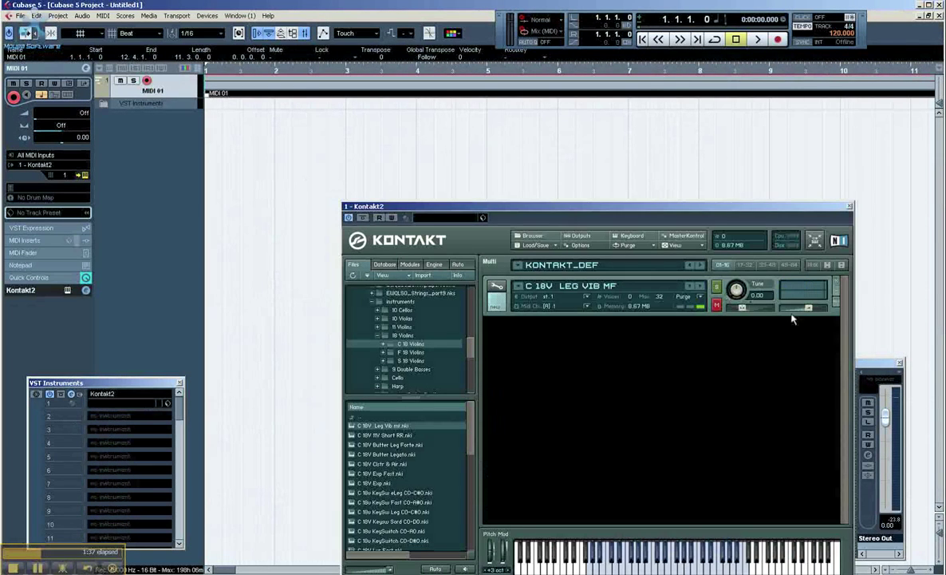
click(886, 366)
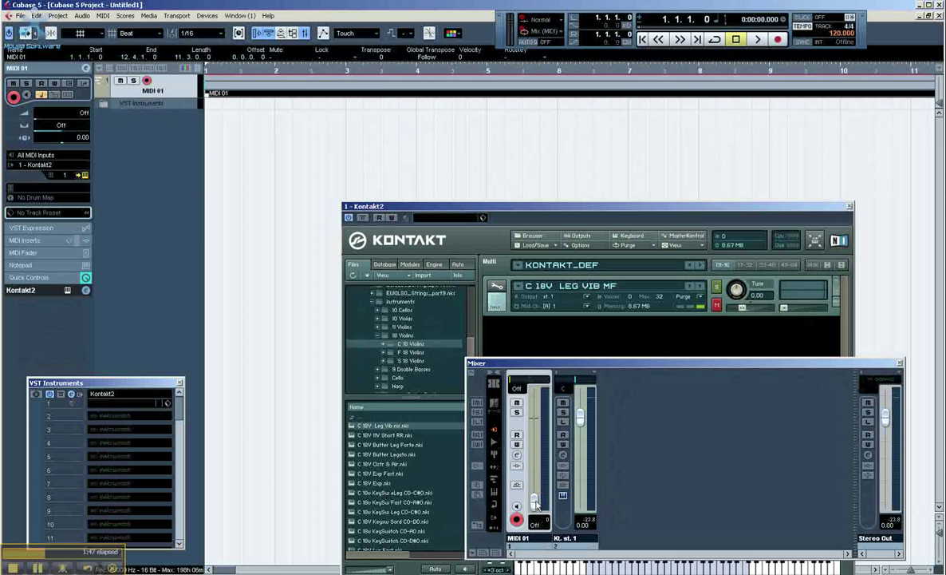
drag(537, 503, 536, 431)
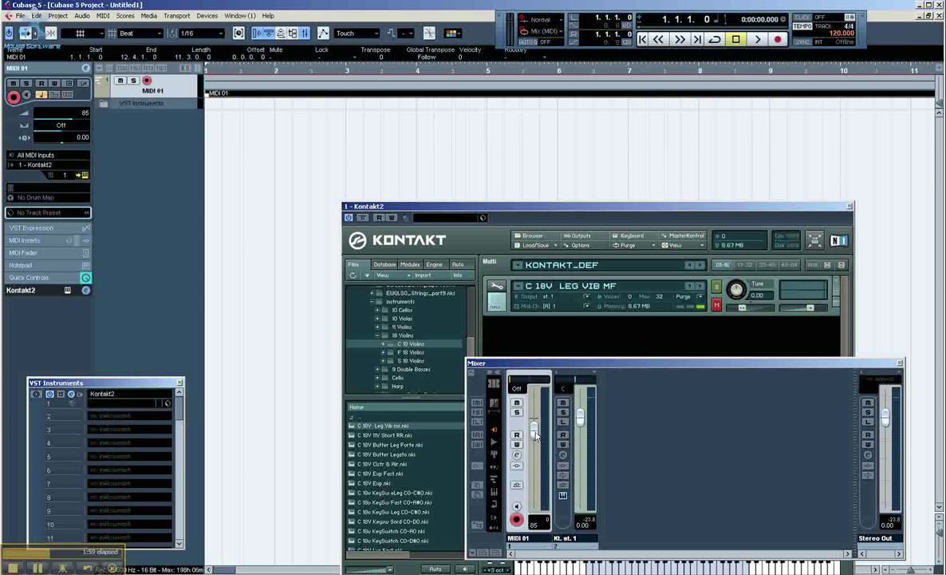
double_click(539, 520)
text(0)
key(Return)
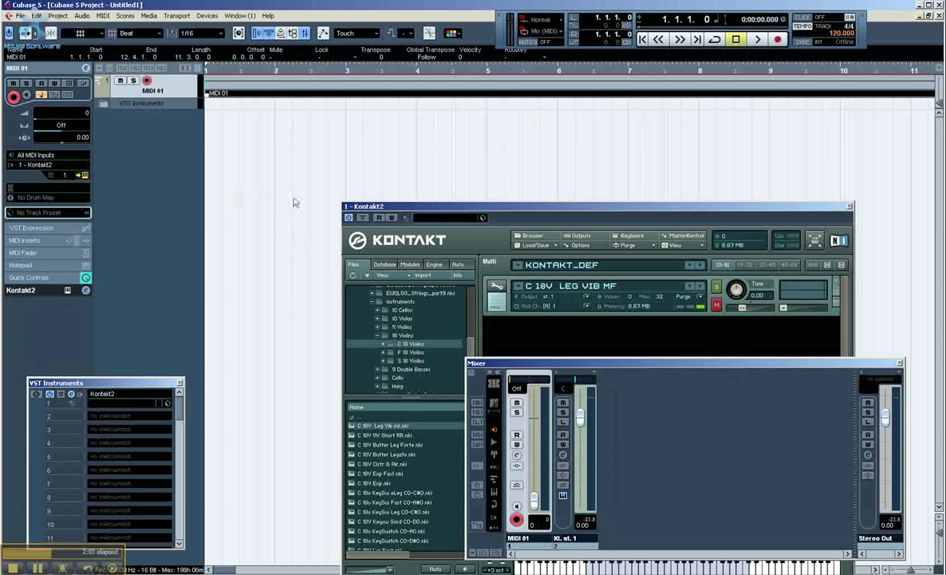
Enable read and write automation on MIDI 01 and record a gradual volume rise from 0 during playback
key(w)
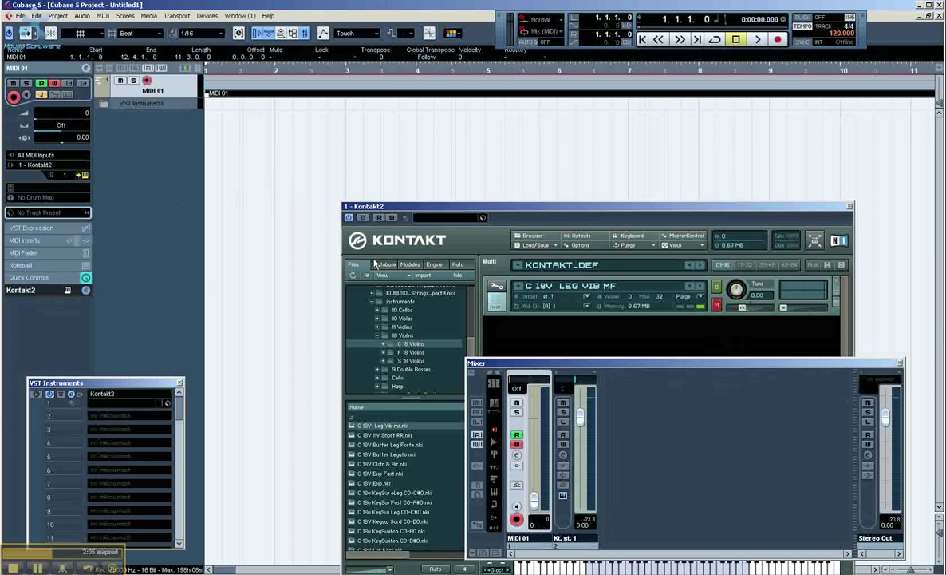
key(space)
drag(537, 504, 539, 430)
key(space)
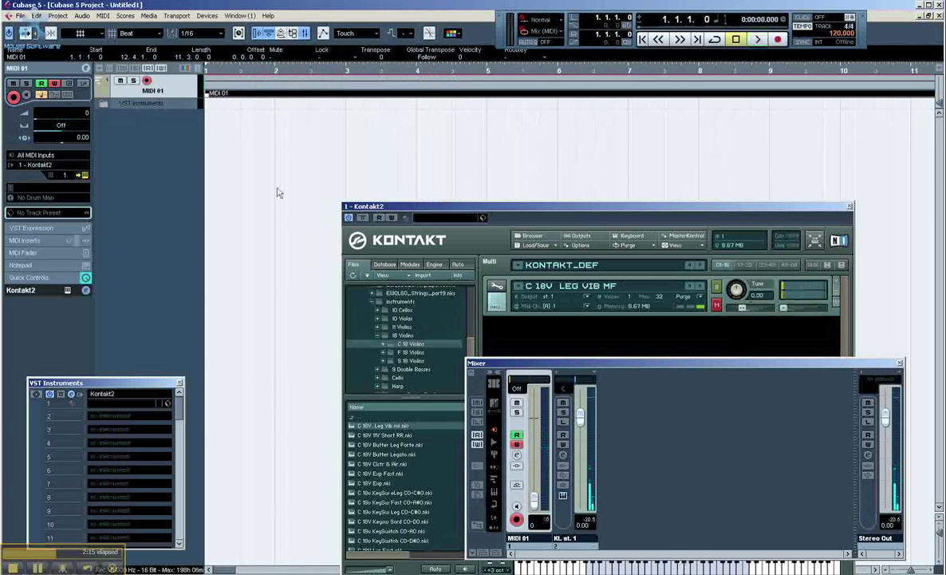
Show the Volume automation lane of the MIDI 01 track and play back the recorded volume rise
key(space)
key(space)
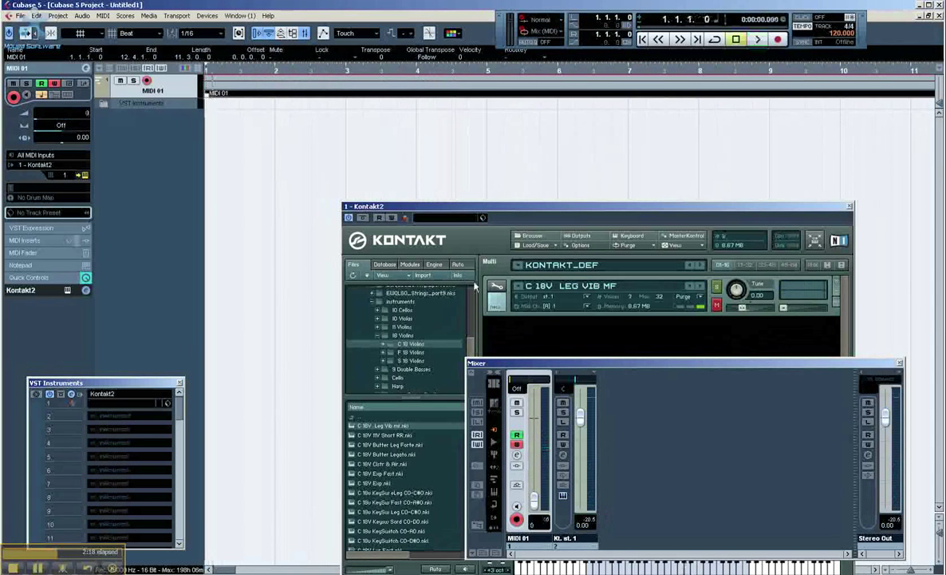
click(98, 91)
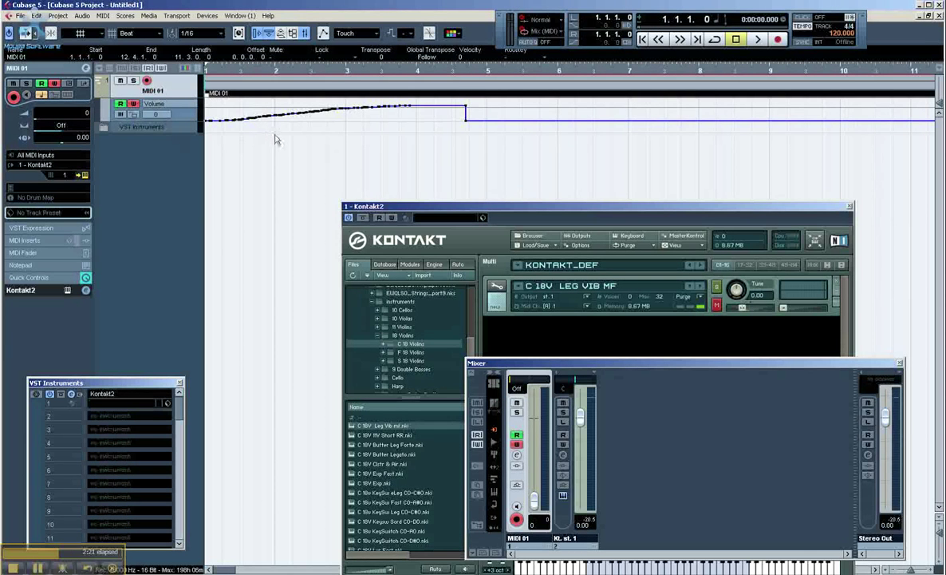
key(space)
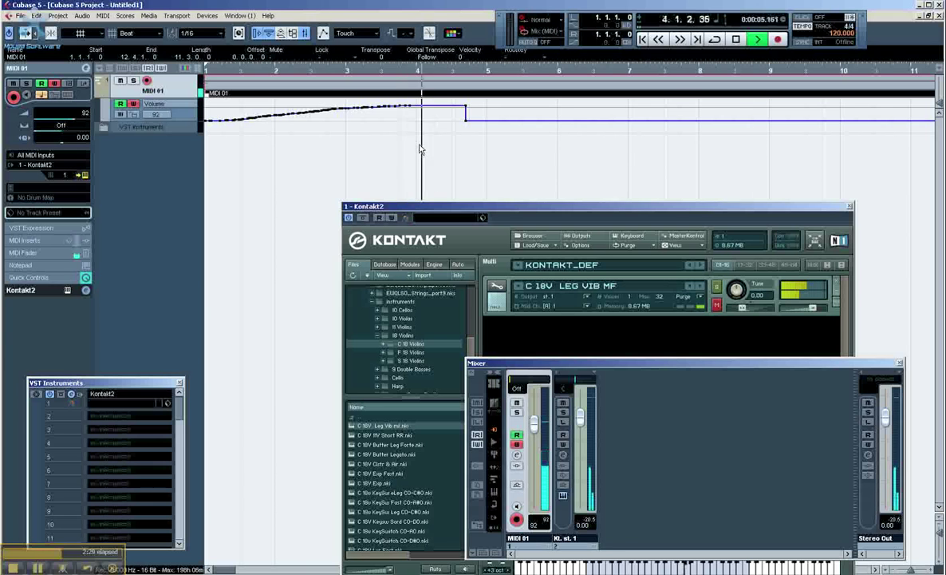
key(space)
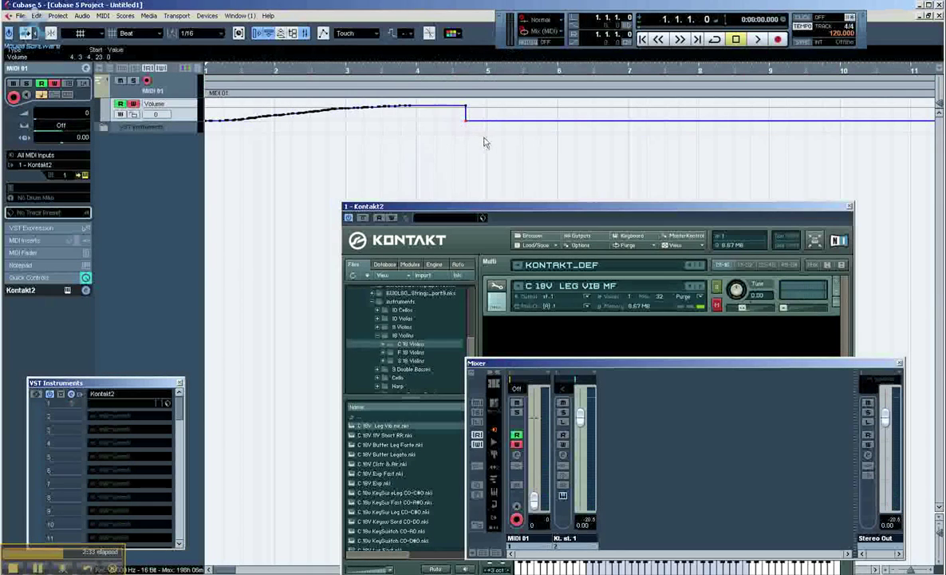
Level out the final drop in the volume curve, and delete the MIDI 01 track
click(487, 142)
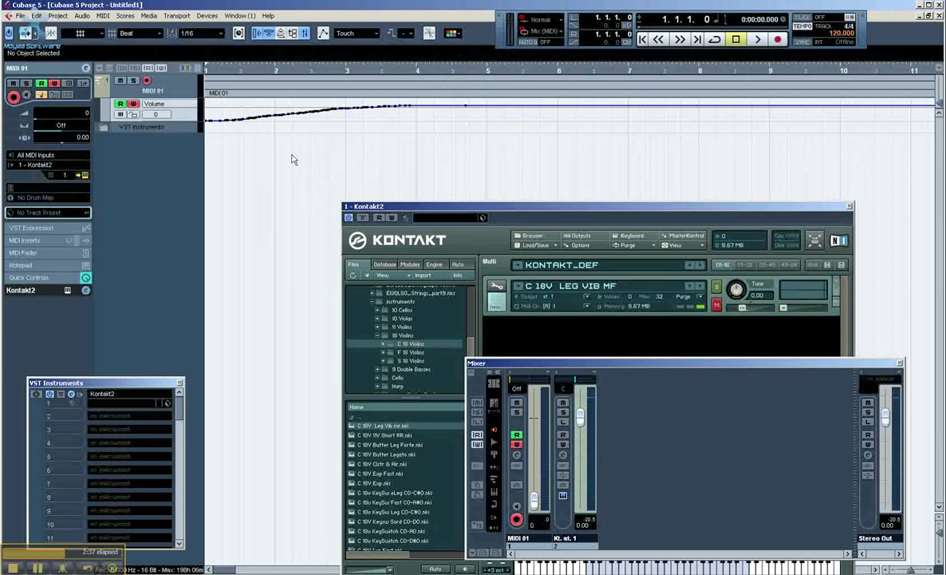
key(Delete)
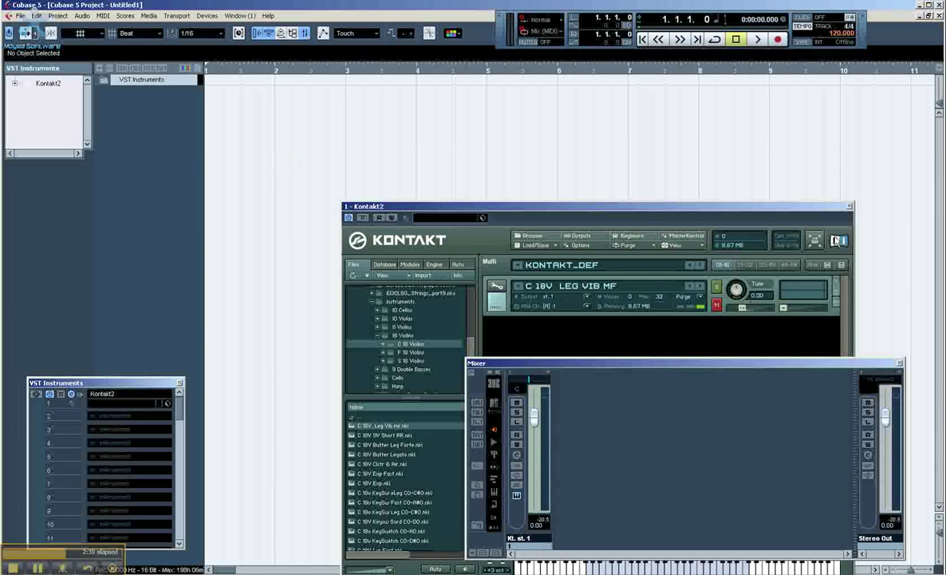
click(849, 205)
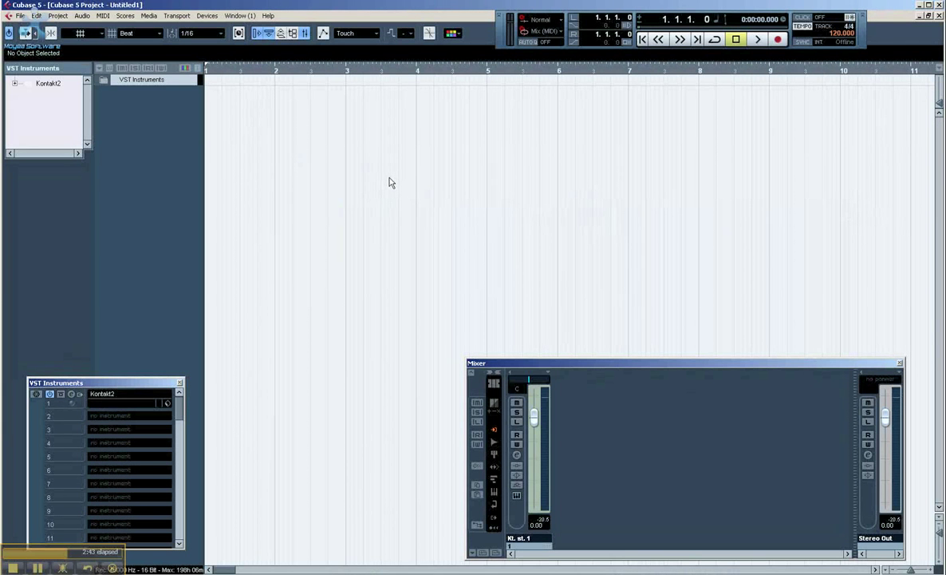
Import the nine audio stems from 2-EQ Ens to 2-ViolinsWet, placing each on a different track
key(ctrl+i)
drag(146, 73, 70, 157)
click(278, 226)
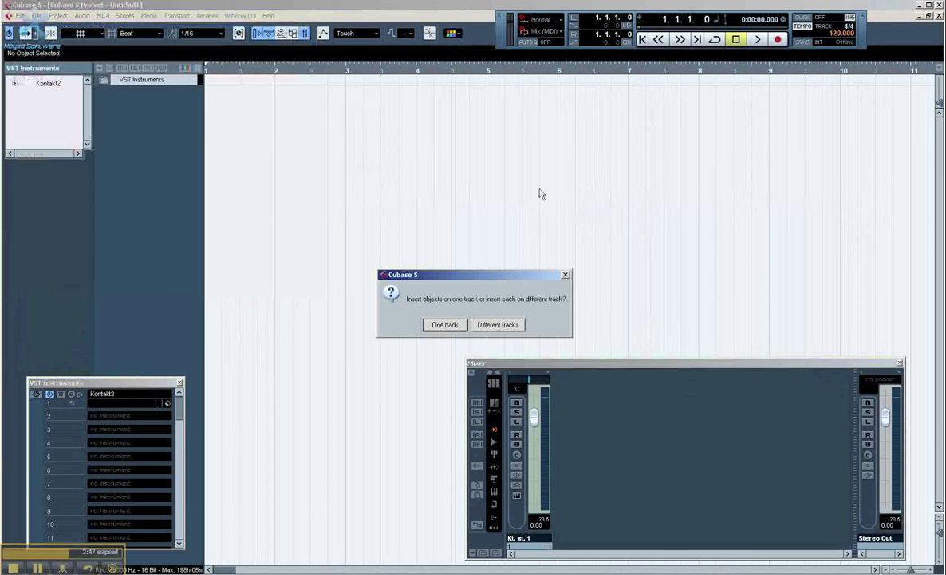
click(498, 324)
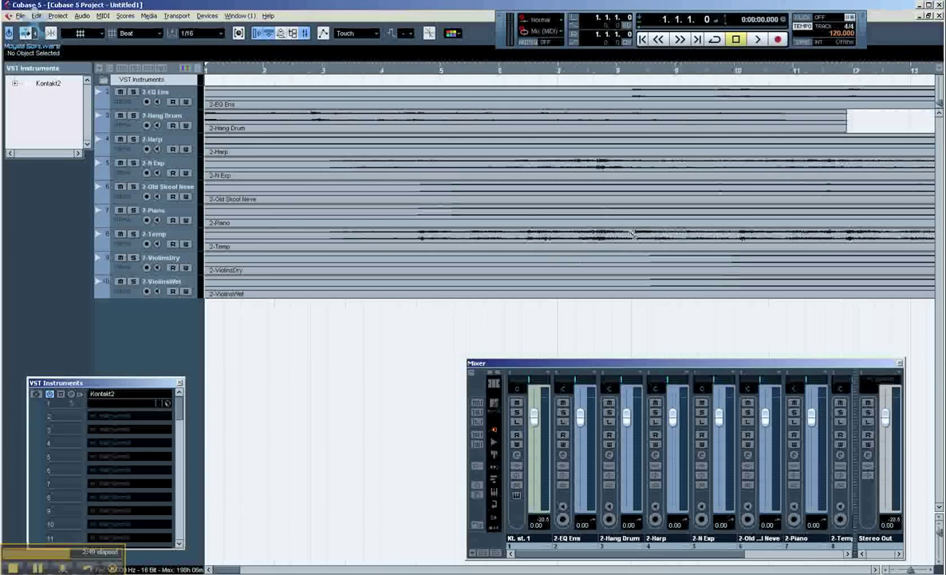
Place the playback cursor at about bar 23 and enable read and write automation on the Stereo Out channel
key(g)
key(g)
key(g)
key(g)
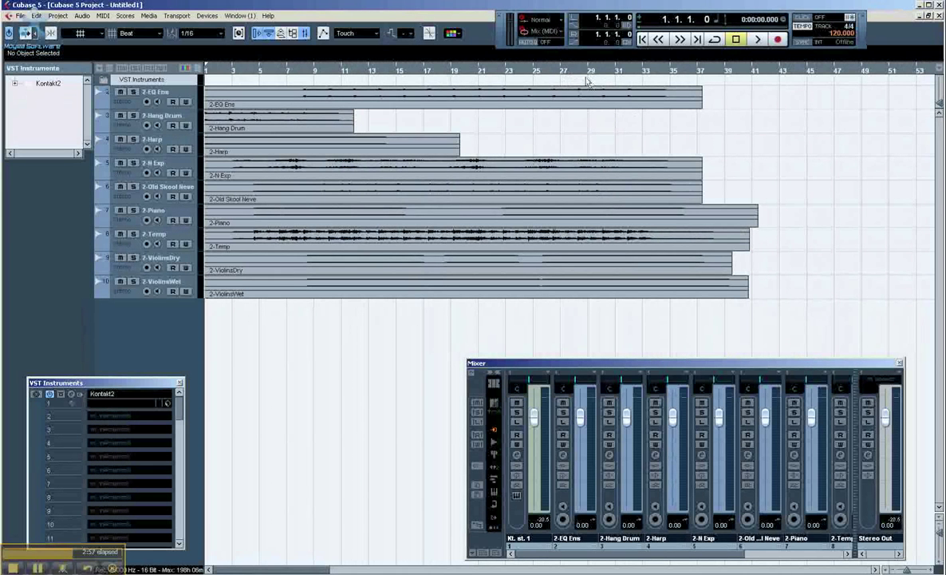
click(510, 73)
click(867, 435)
click(869, 444)
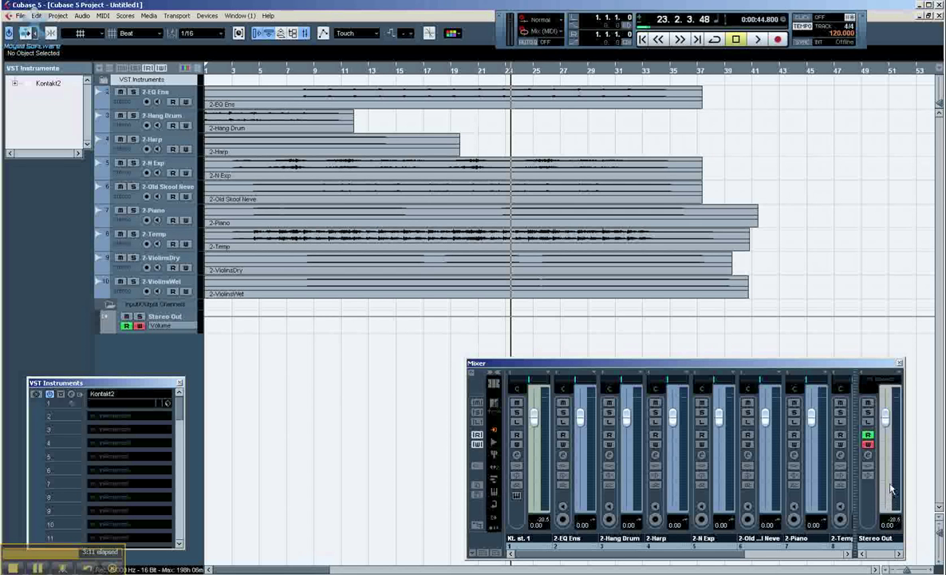
Record a fade-out on the Stereo Out volume from about bar 23 to bar 26 and start playing it back
key(space)
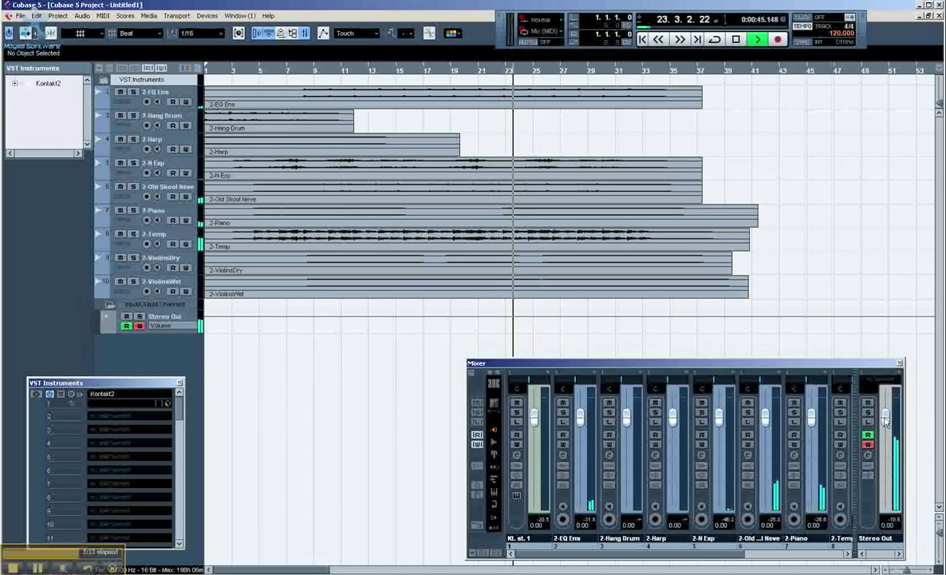
drag(886, 421, 887, 504)
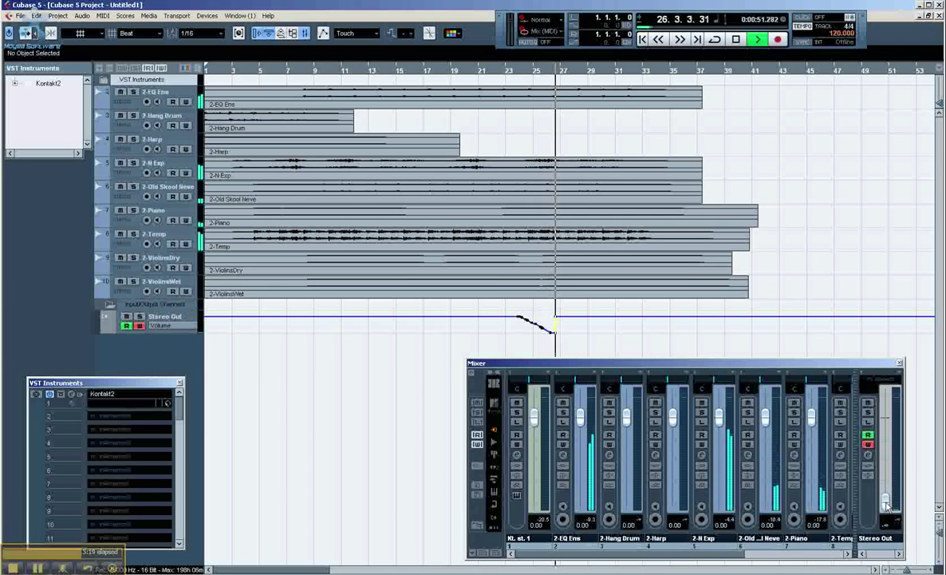
key(space)
key(space)
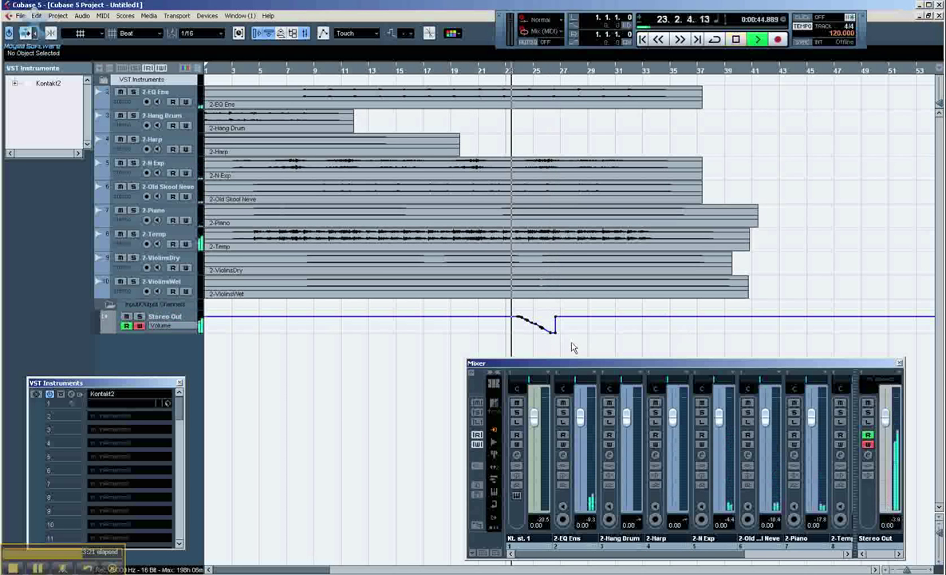